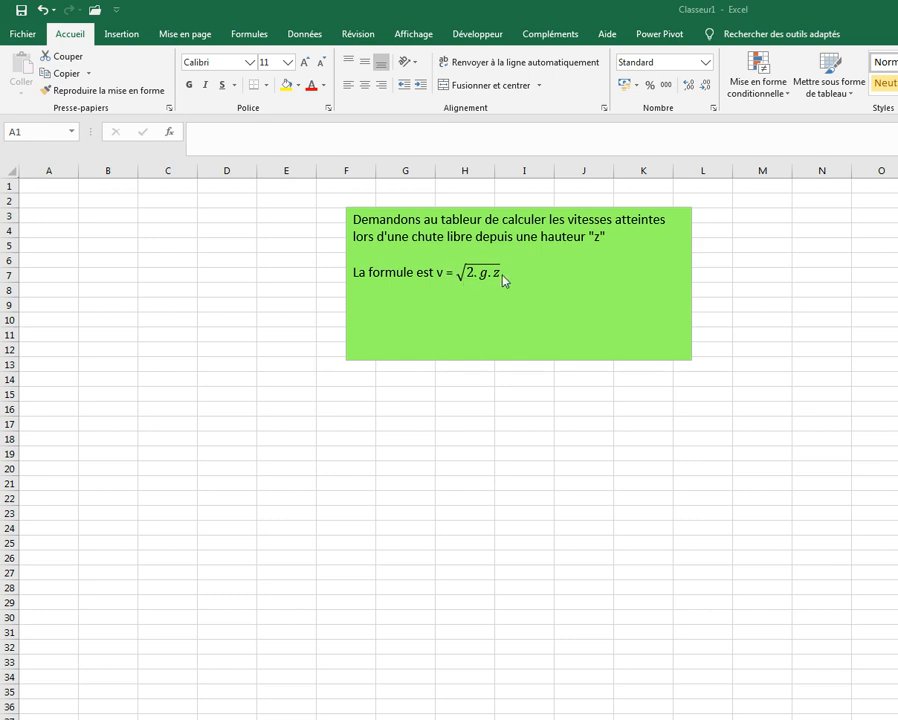
Step: Enter the headers z(m), v(m/s) and g(m/s²) in A1:C1 and the value 9.8 in C2
left_click(69, 187)
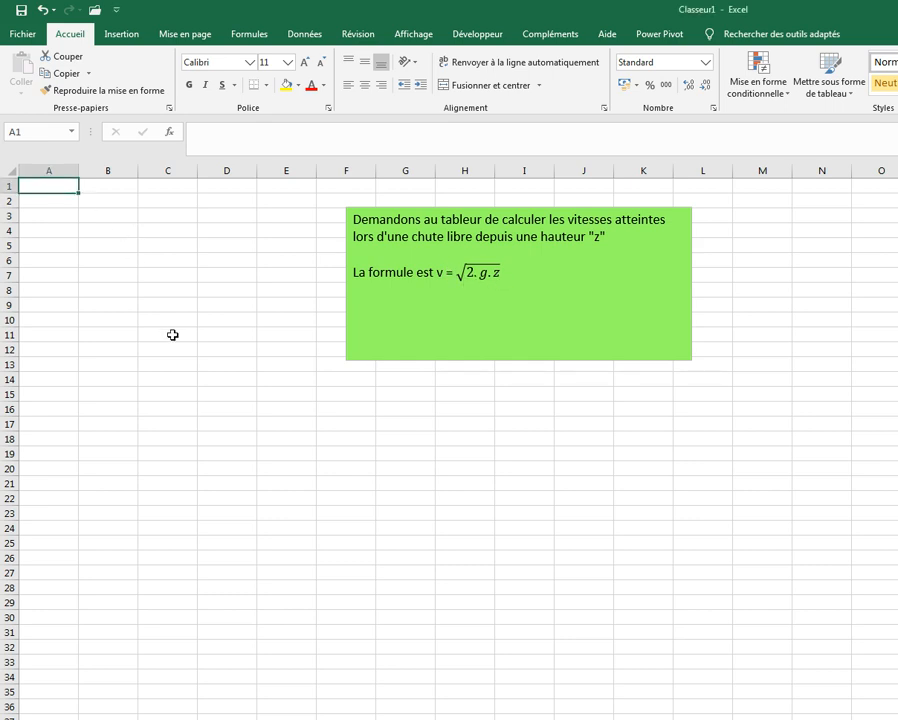
type("z(m)")
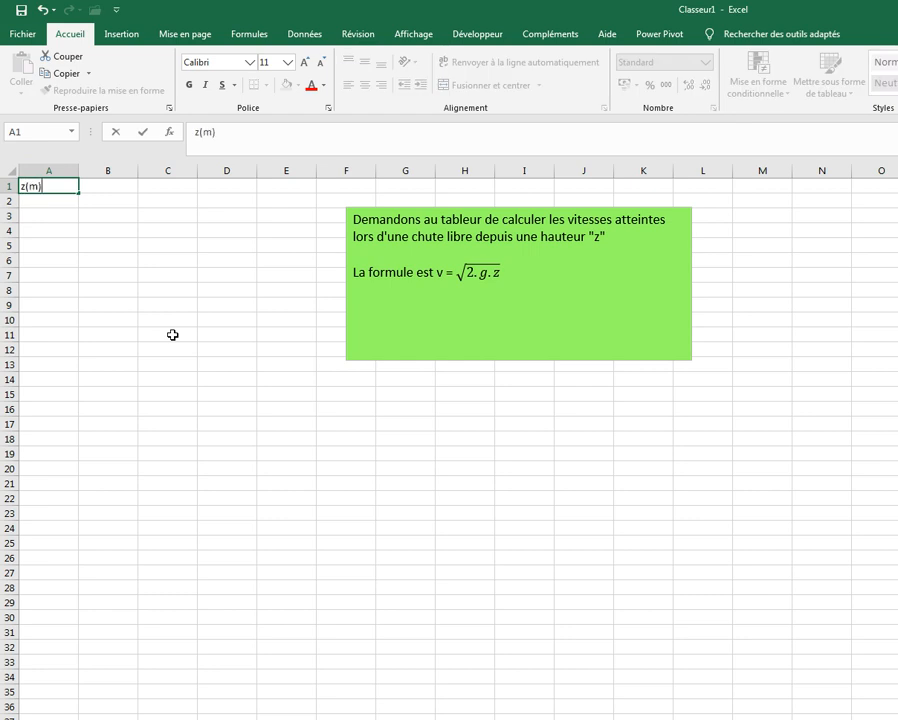
key("Tab")
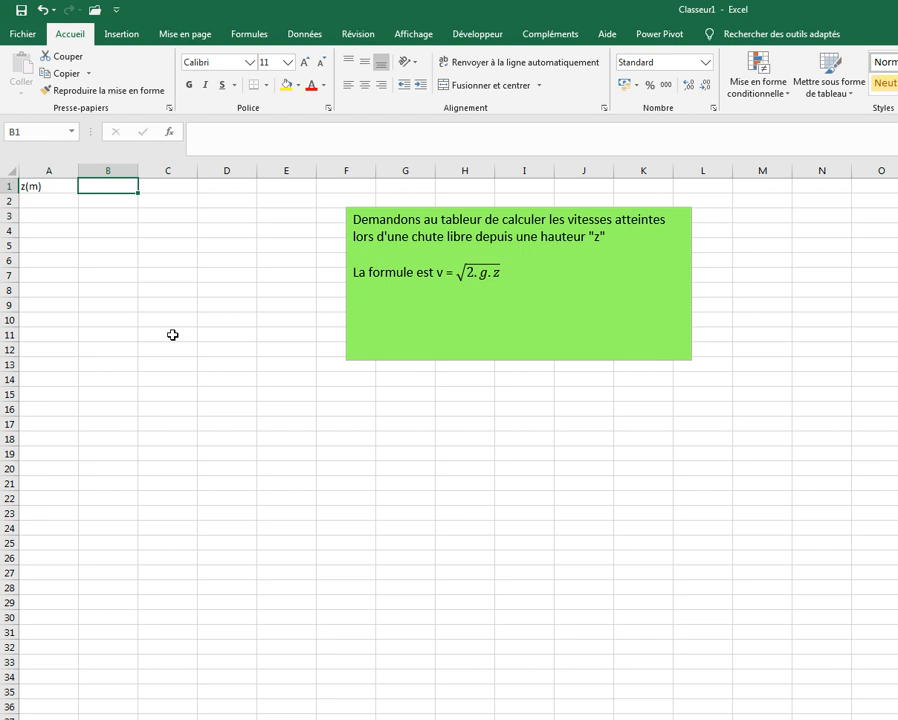
type("v(m/s)")
key("Tab")
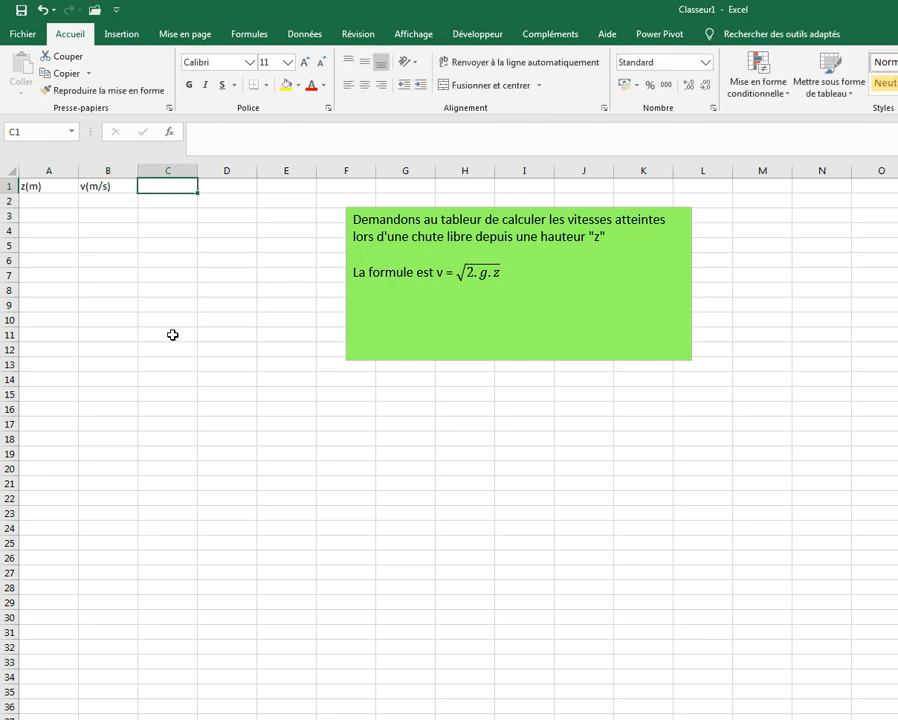
type("g(")
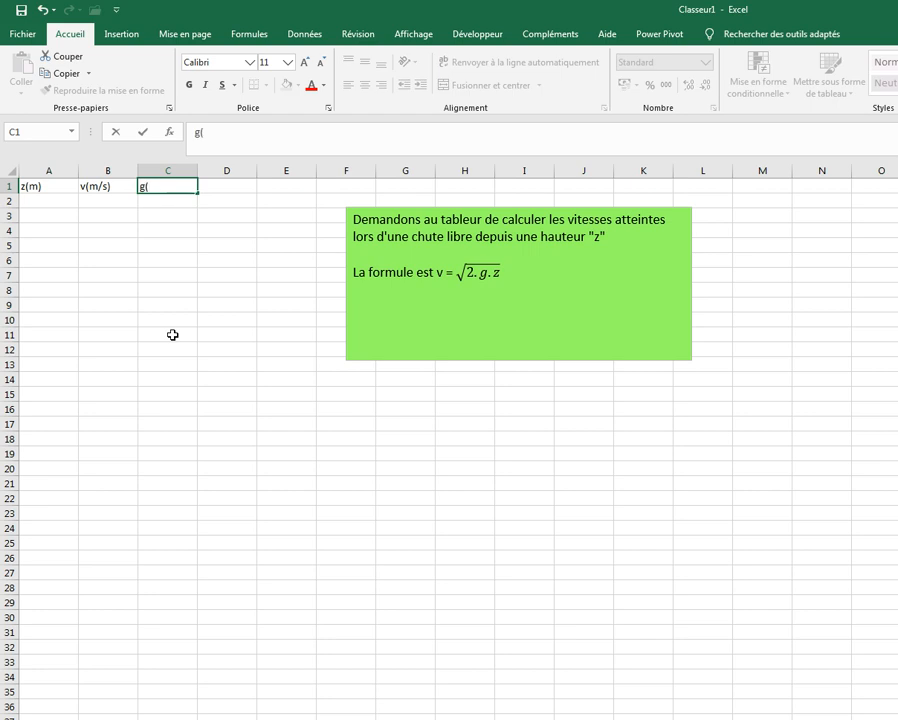
type("m/s²)")
key("Return")
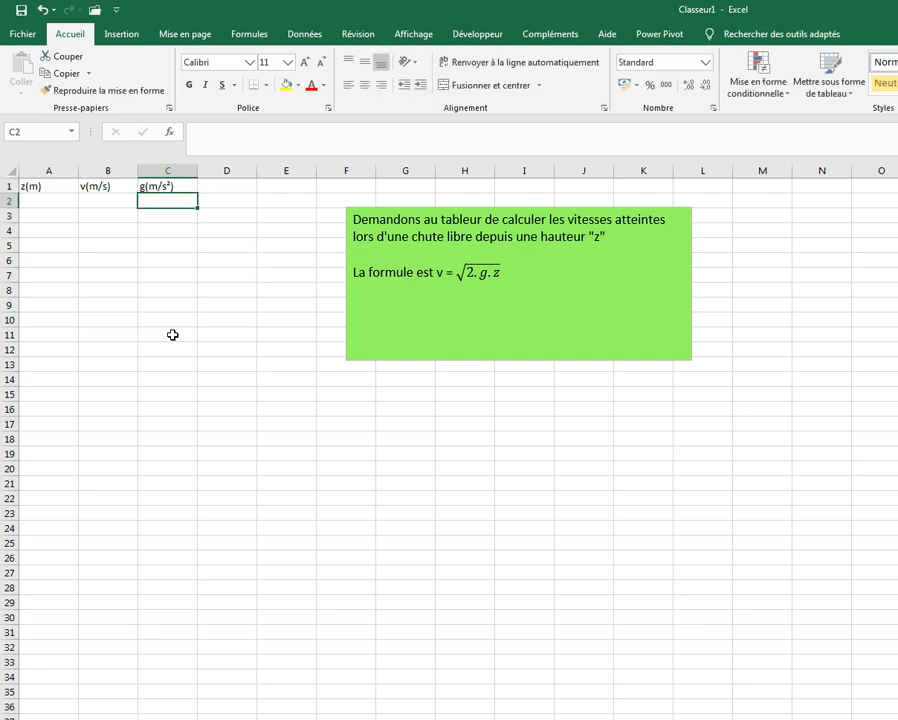
type("9.8")
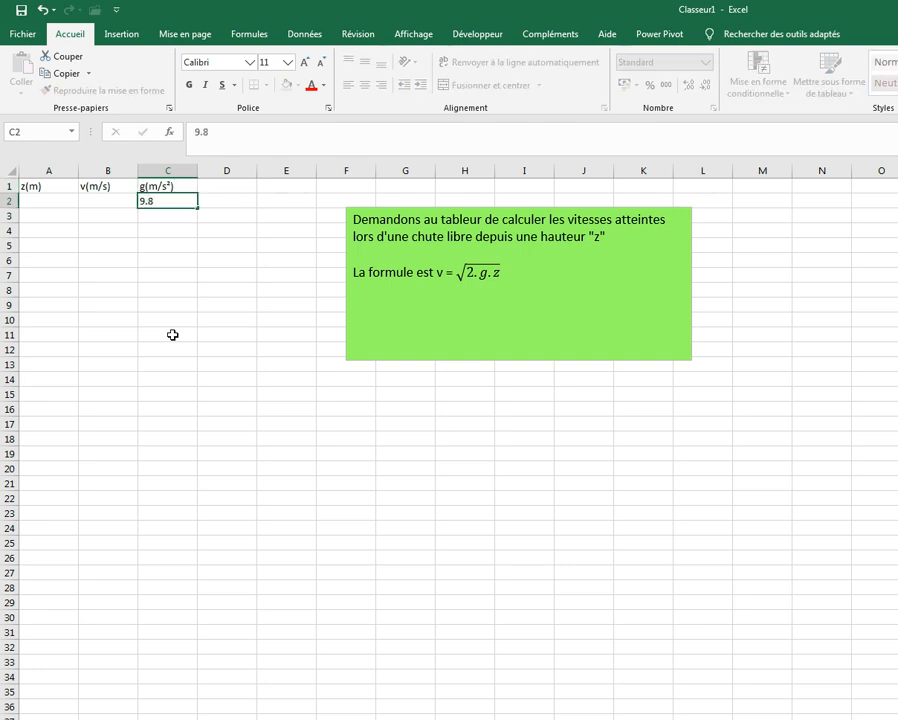
key("Return")
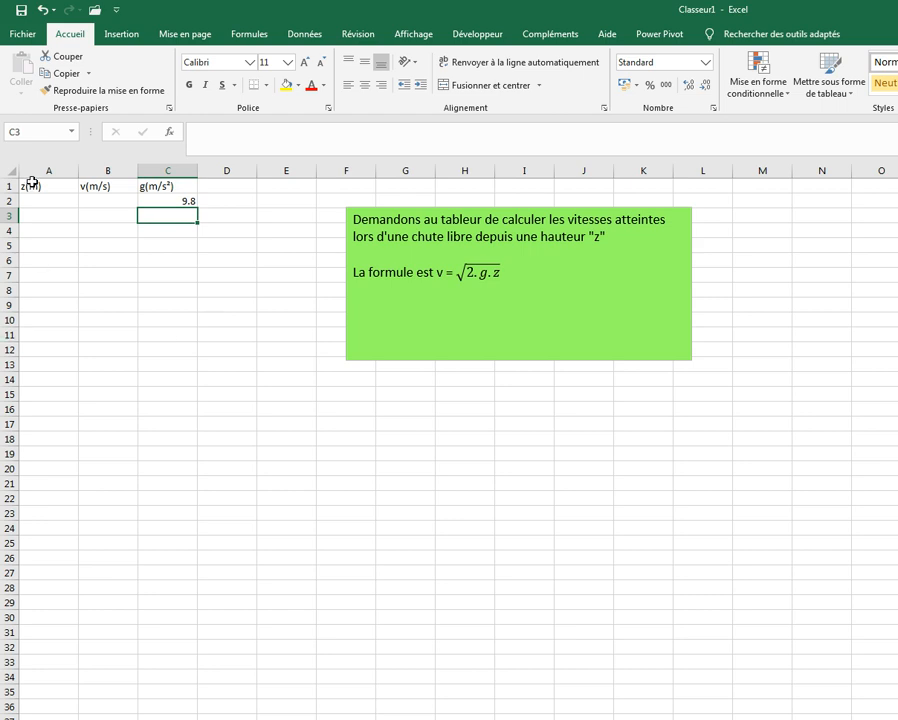
Step: Fill A2:A22 with heights from 0 to 10 in increments of 0.5
key("Up")
key("Left")
key("Left")
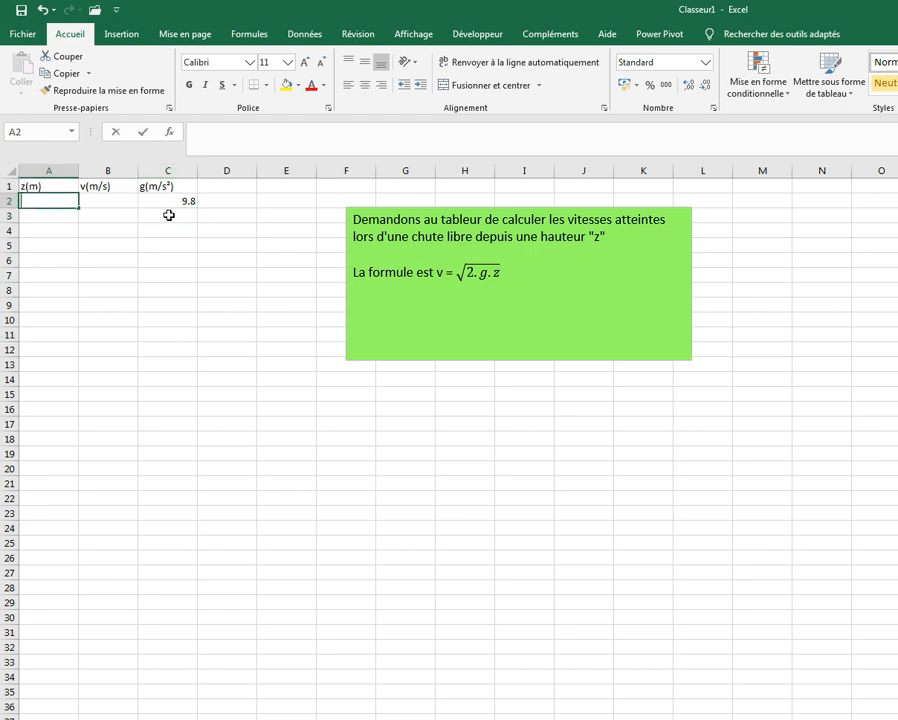
type("0")
key("Return")
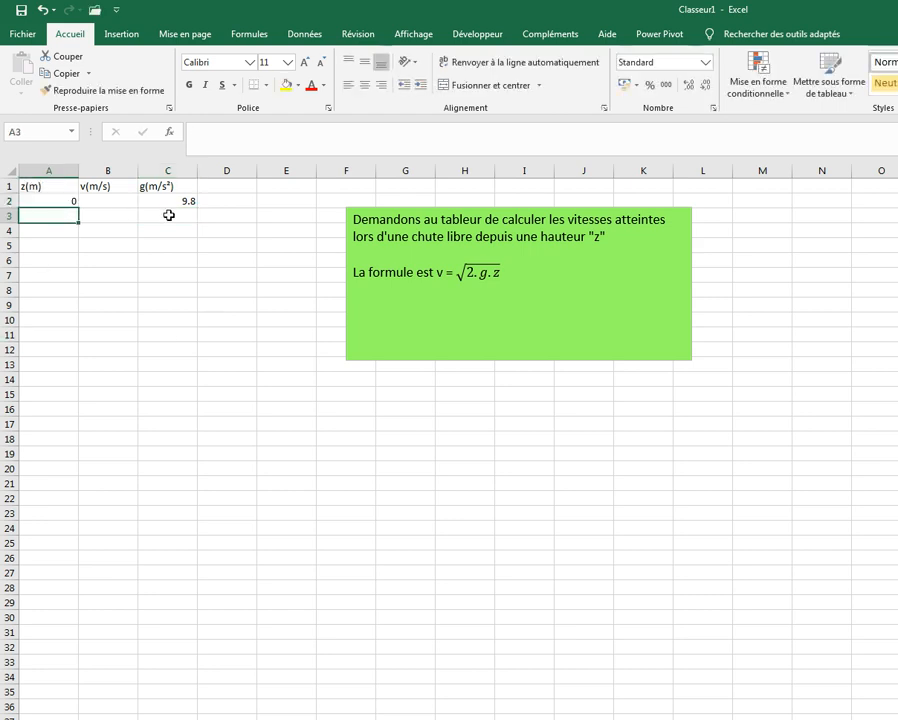
type("0.5")
key("Return")
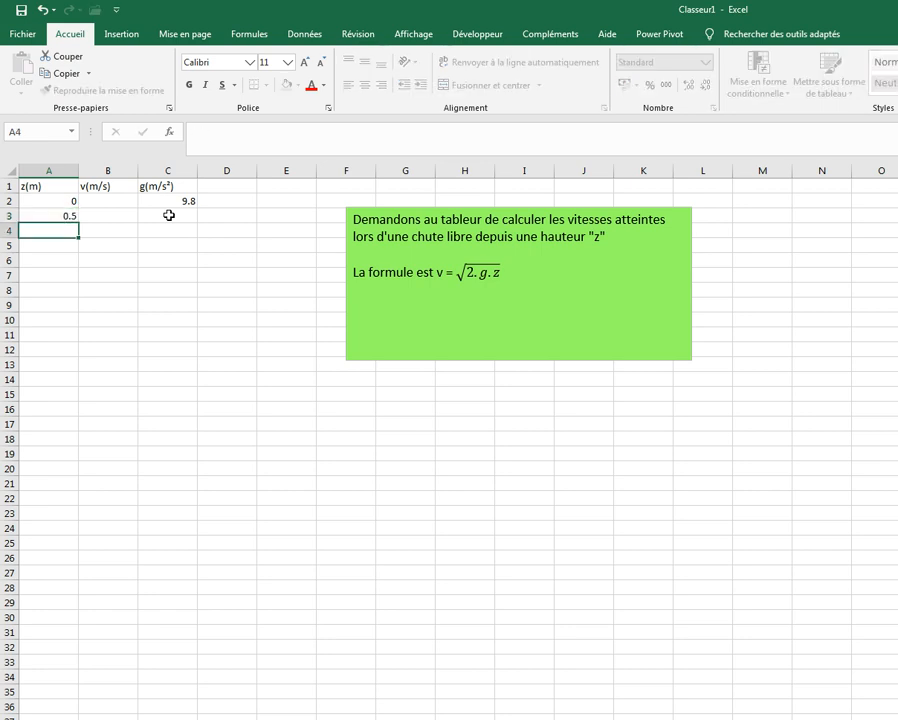
left_click_drag(53, 200, 80, 508)
Step: Calculate the speed in B2 with =RACINE(2*C2*A2) and copy the formula down to B22
left_click(102, 200)
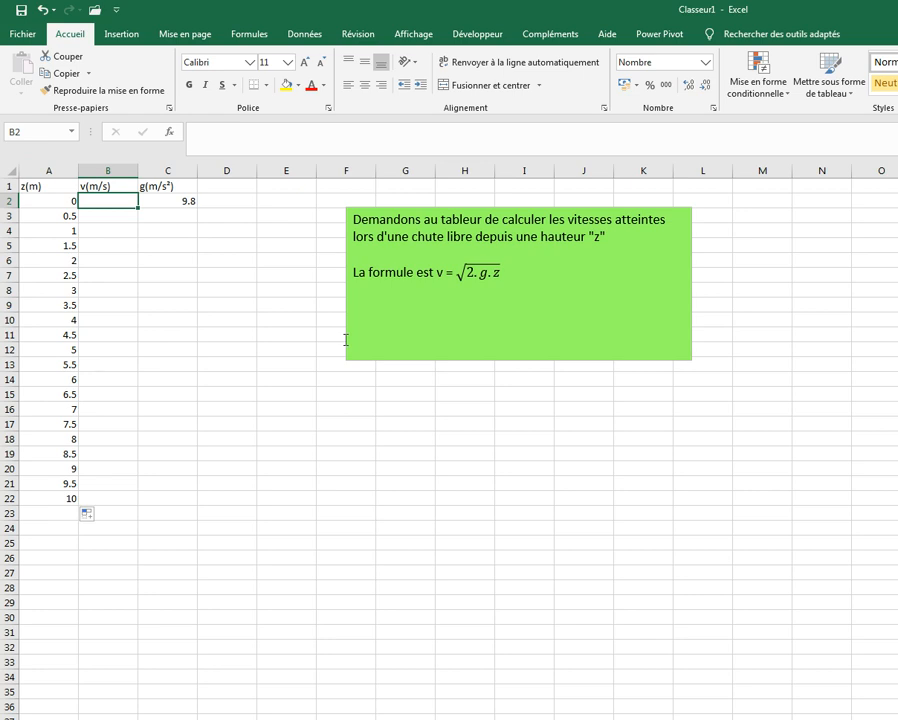
type("=")
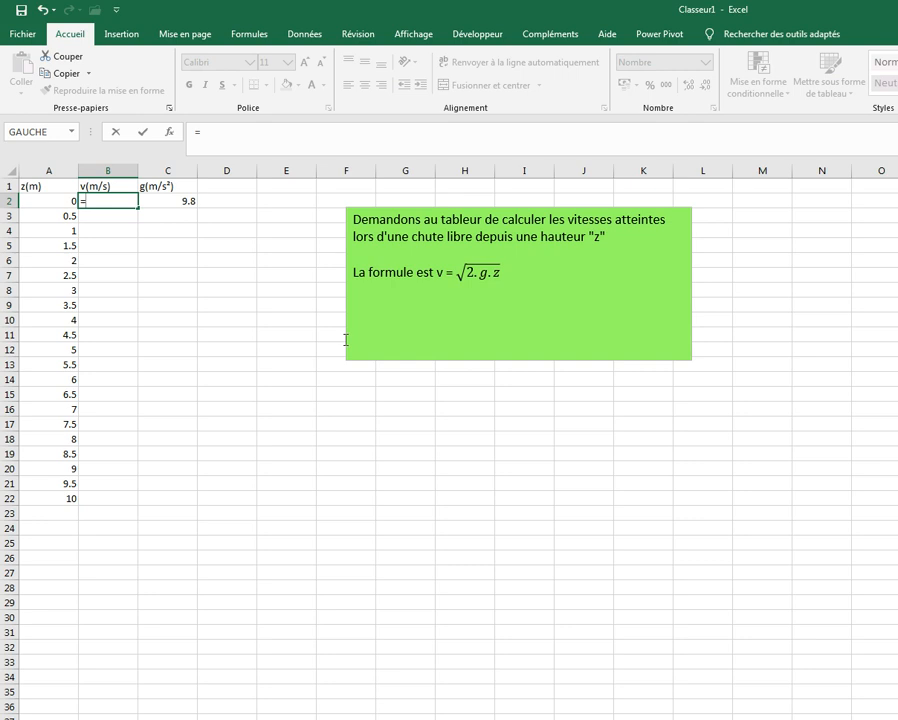
type("racine(")
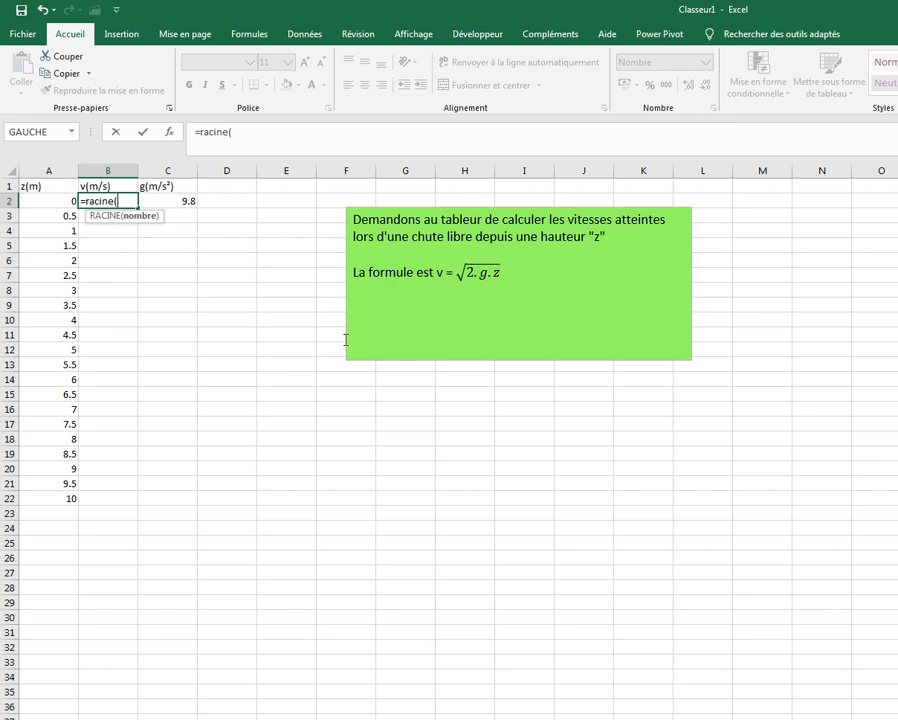
type("2*")
left_click(181, 203)
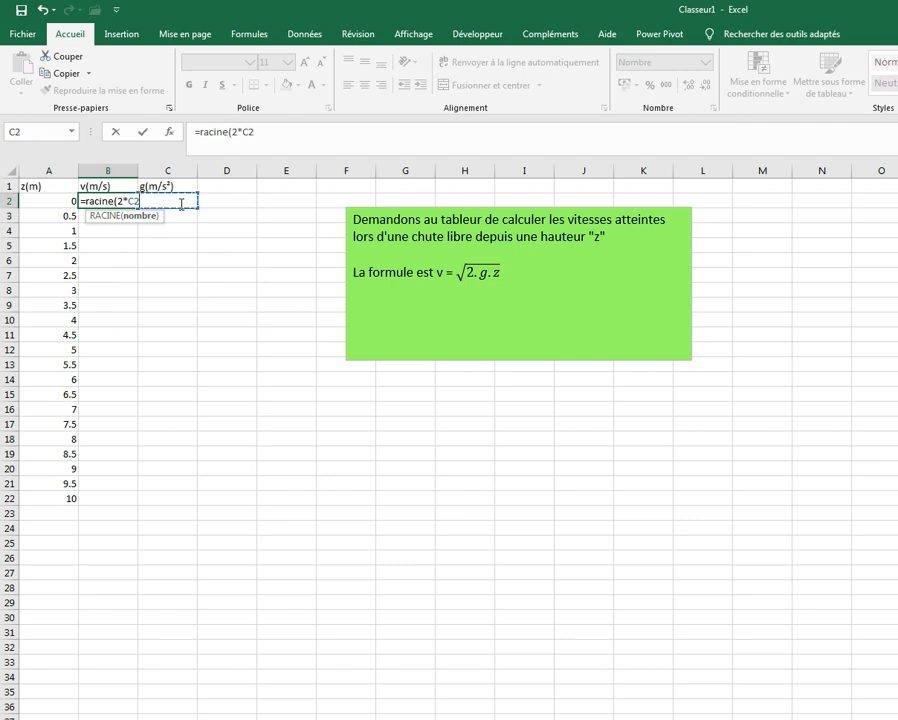
type("*")
left_click(33, 204)
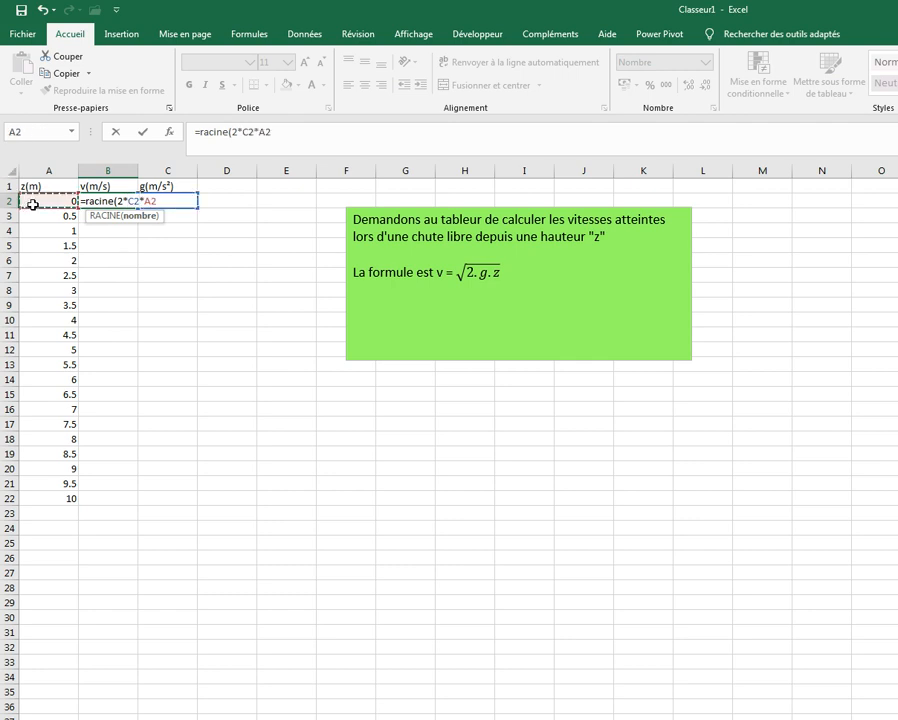
type(")")
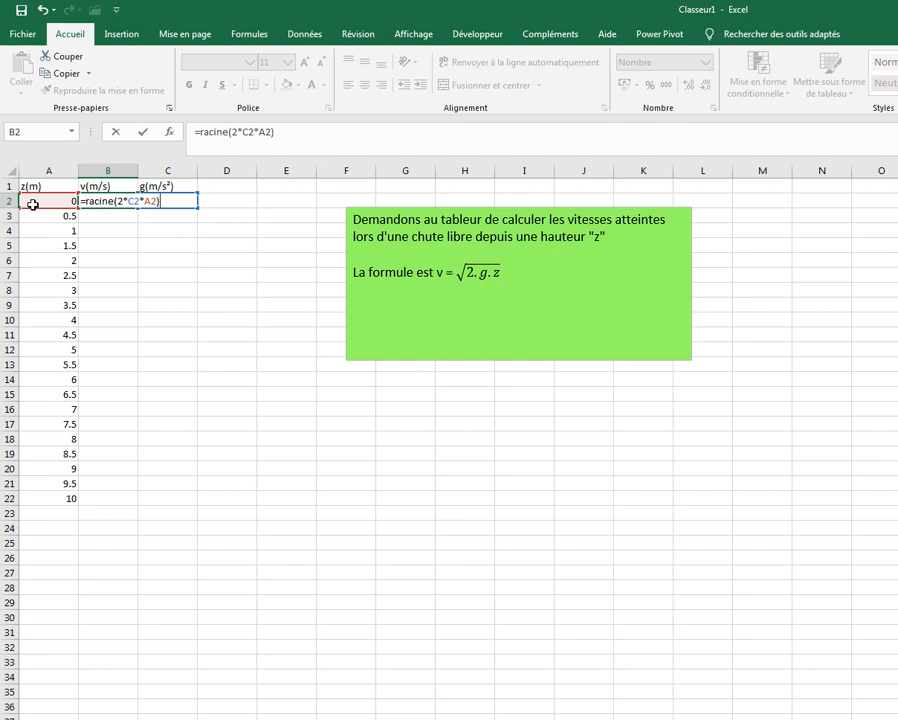
key("Return")
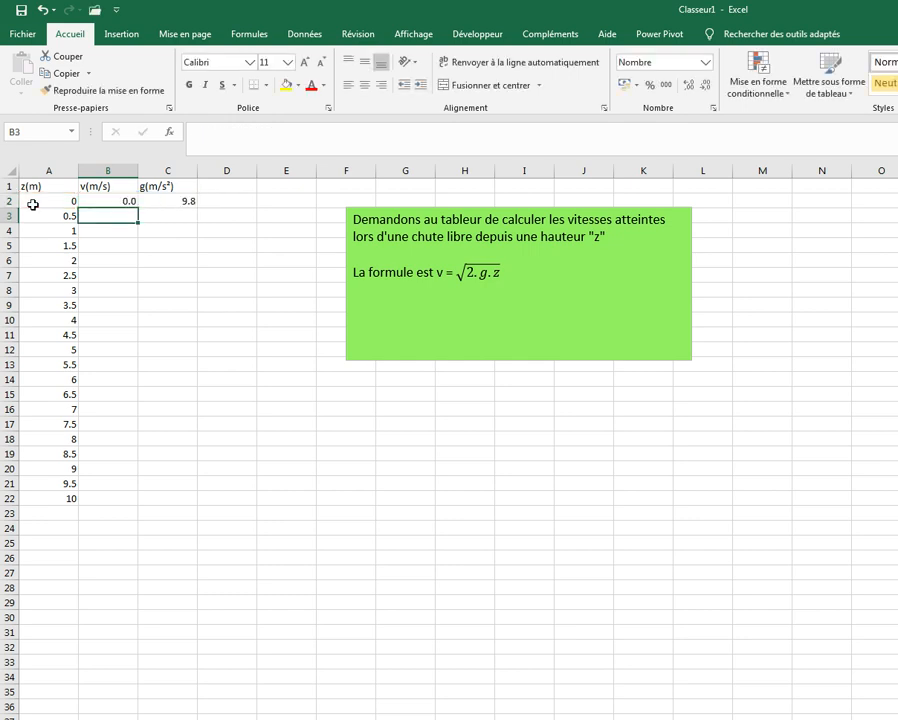
left_click(118, 202)
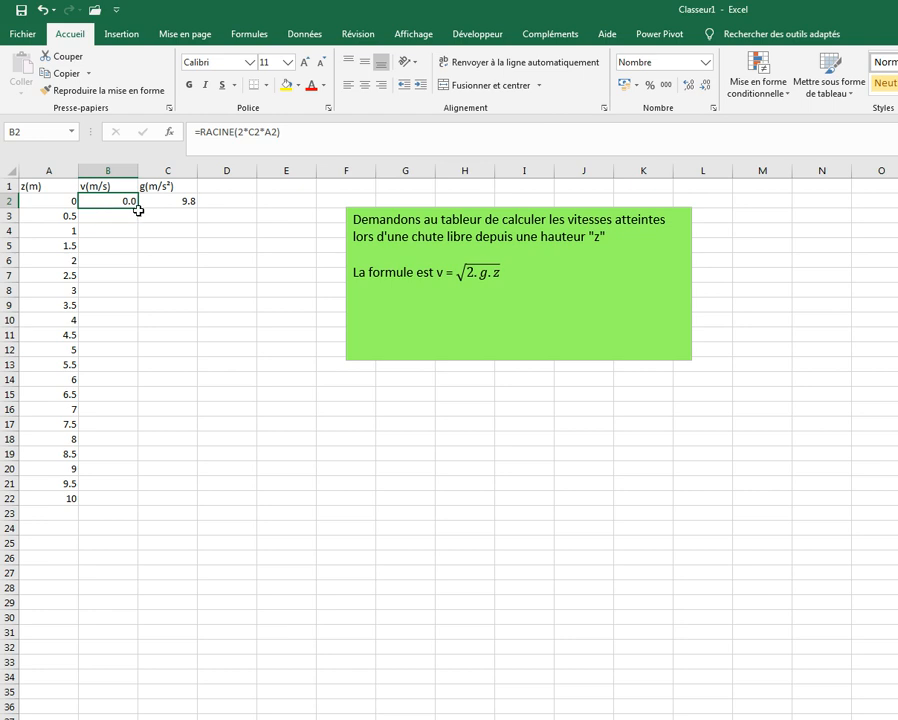
double_click(139, 210)
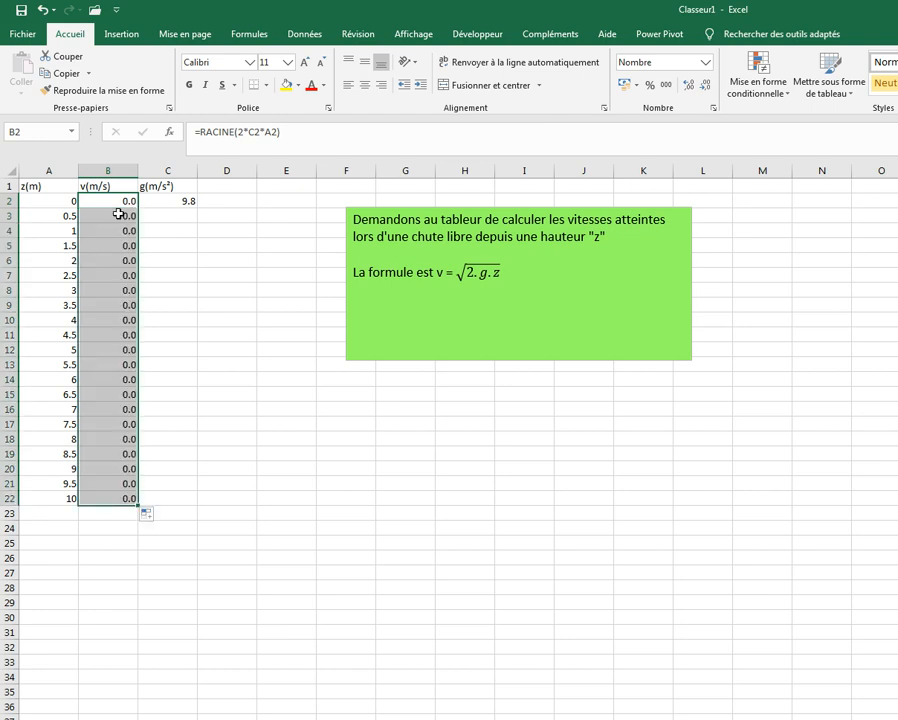
Step: Examine which cells the formulas in B2 and B3 refer to for the height and for g
left_click(118, 213)
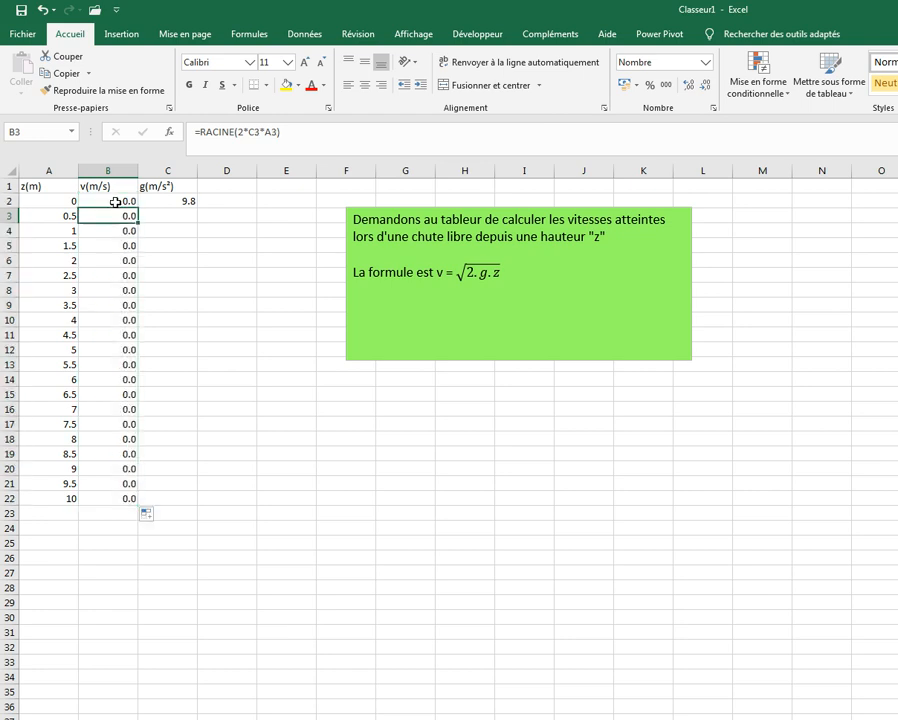
left_click(116, 202)
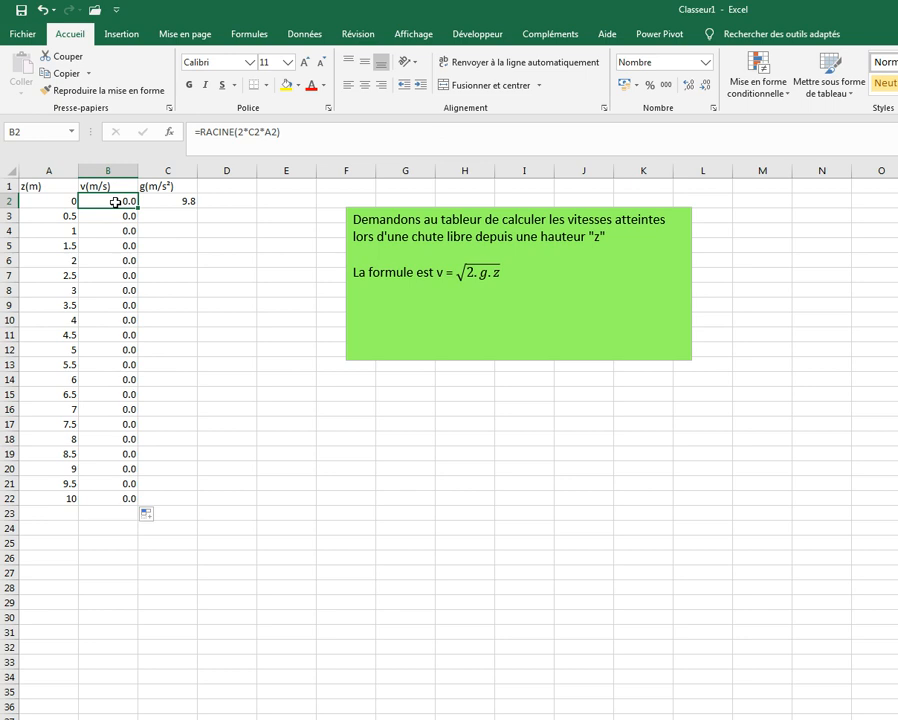
left_click(44, 201)
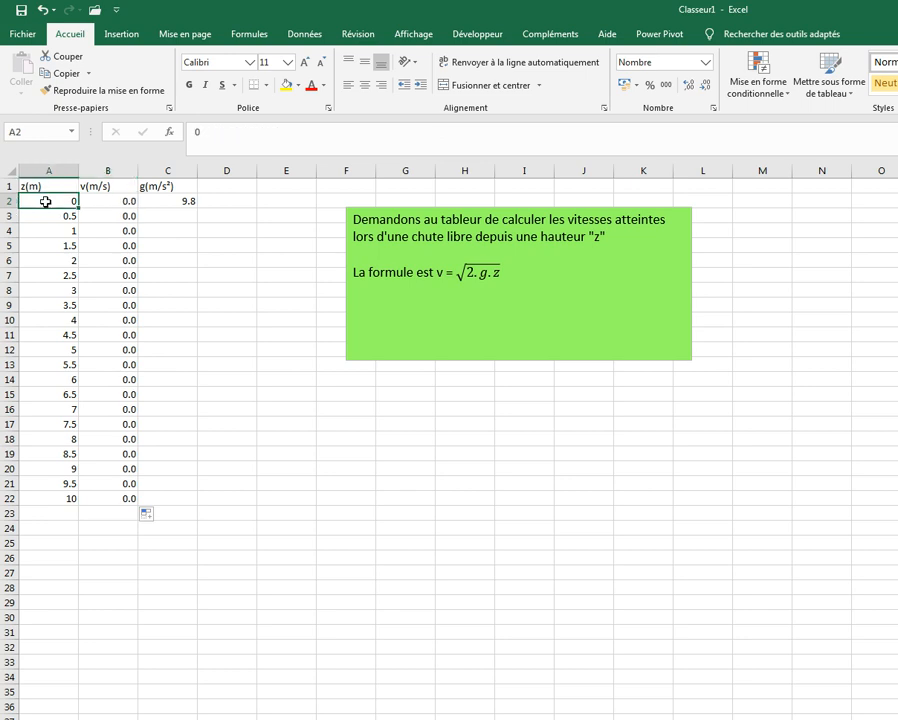
left_click(95, 202)
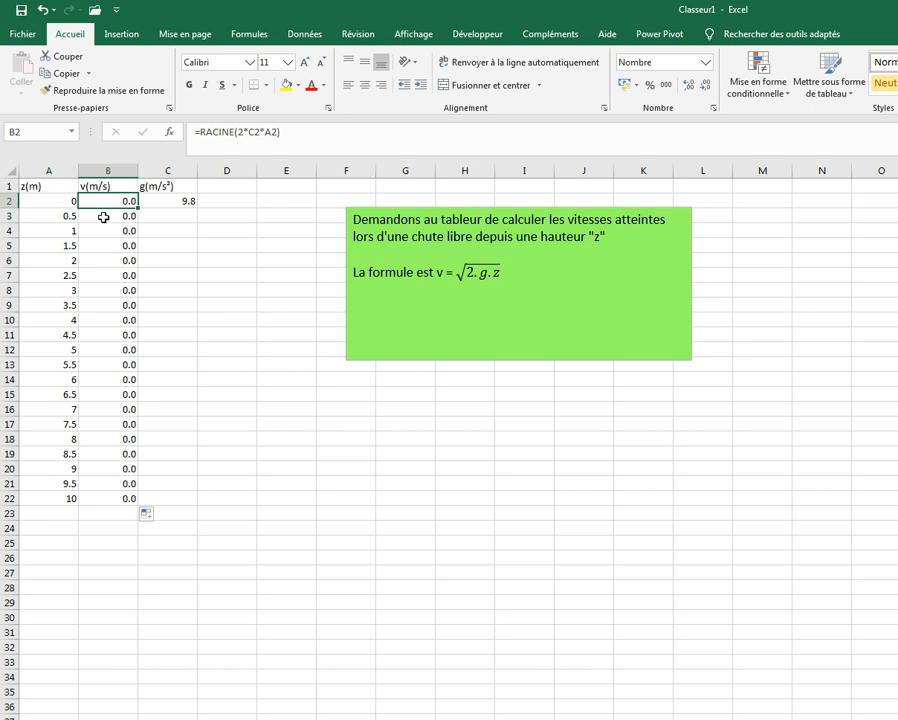
left_click(103, 217)
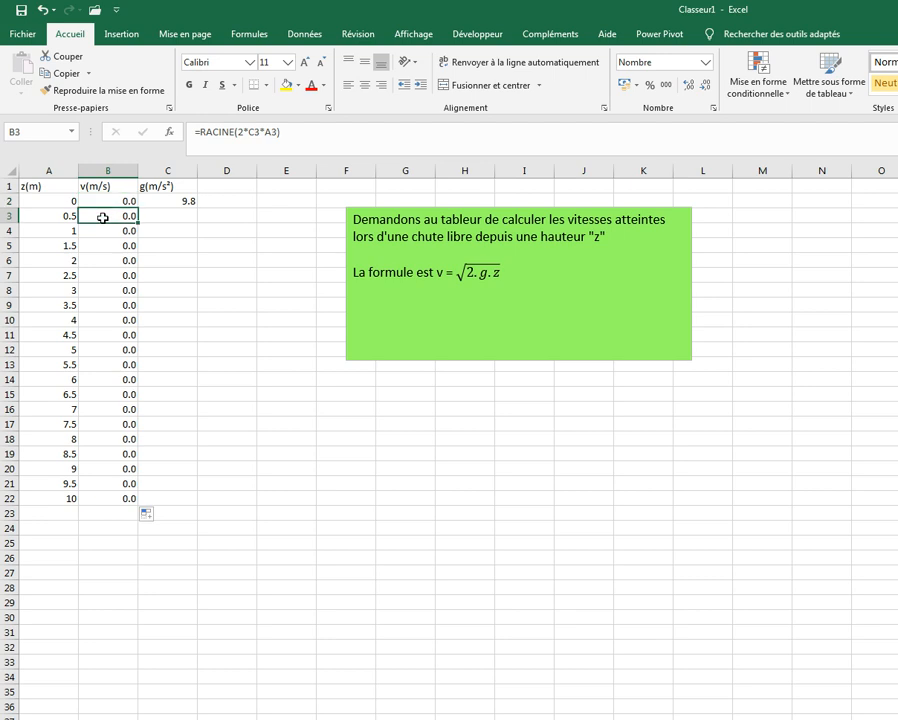
left_click(253, 131)
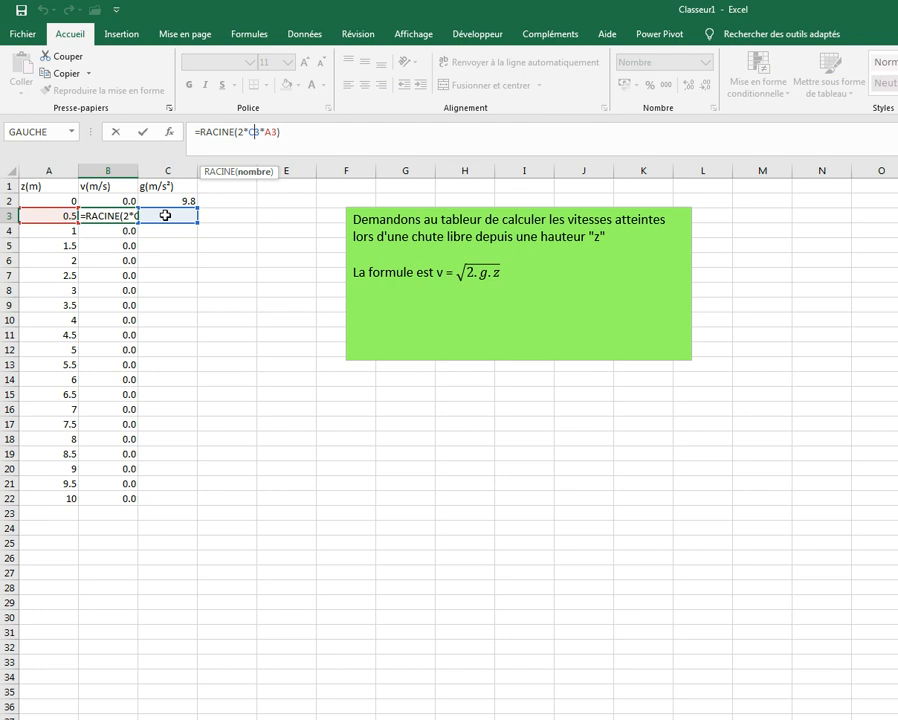
key("ctrl+Return")
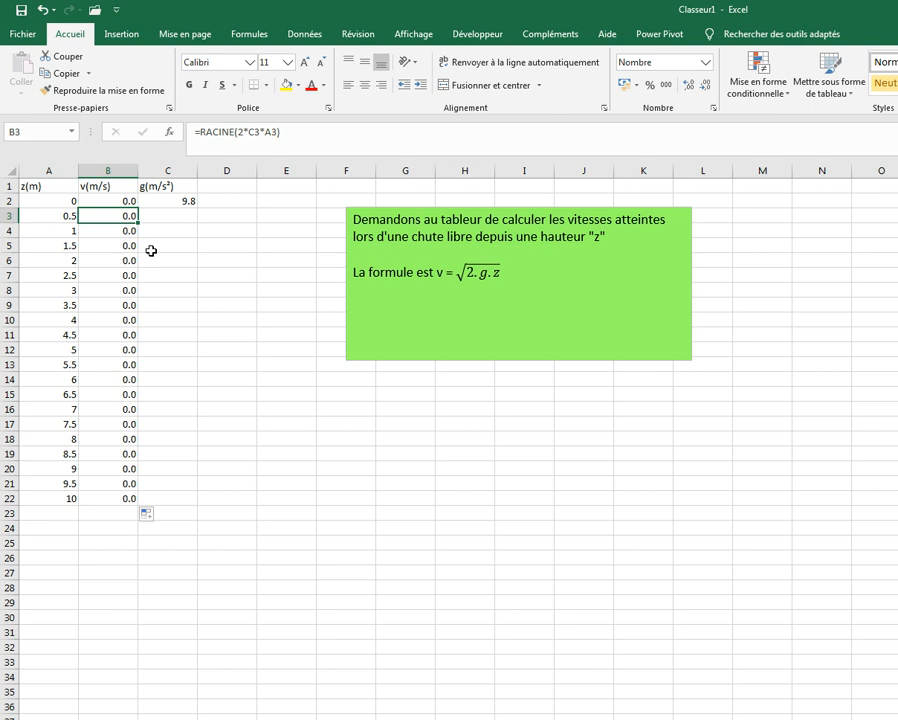
Step: Make the g reference absolute in the B2 formula so it reads =RACINE(2*$C$2*A2)
left_click(121, 201)
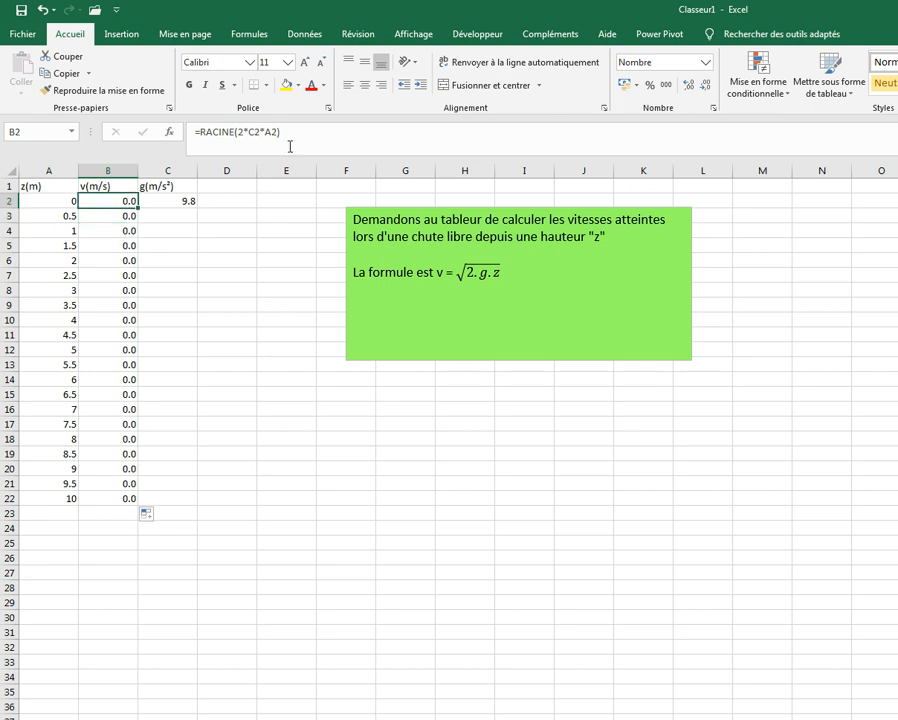
left_click(254, 132)
left_click(254, 132)
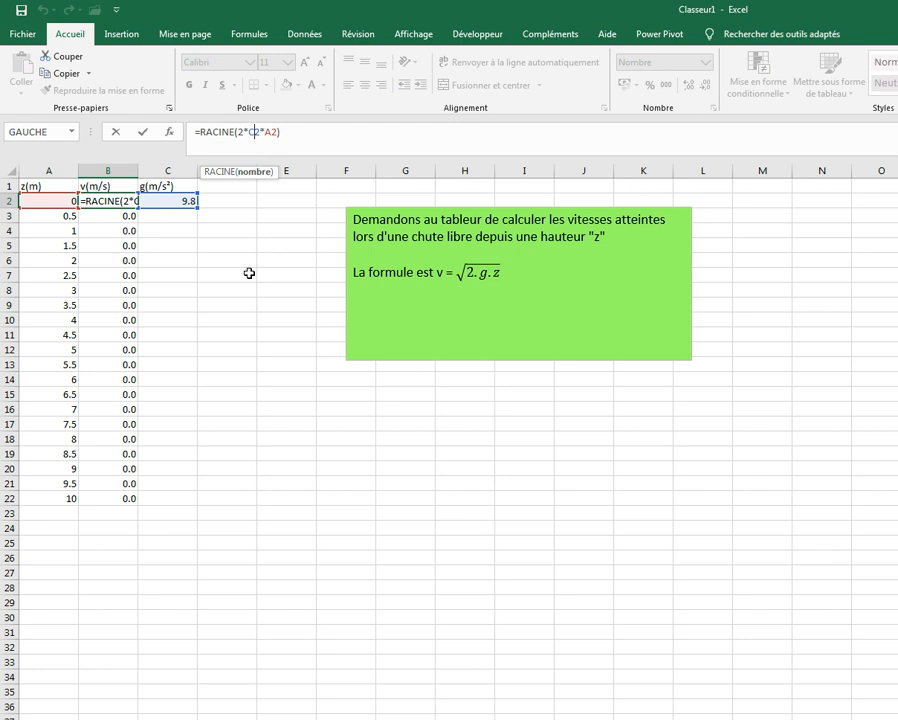
key("F4")
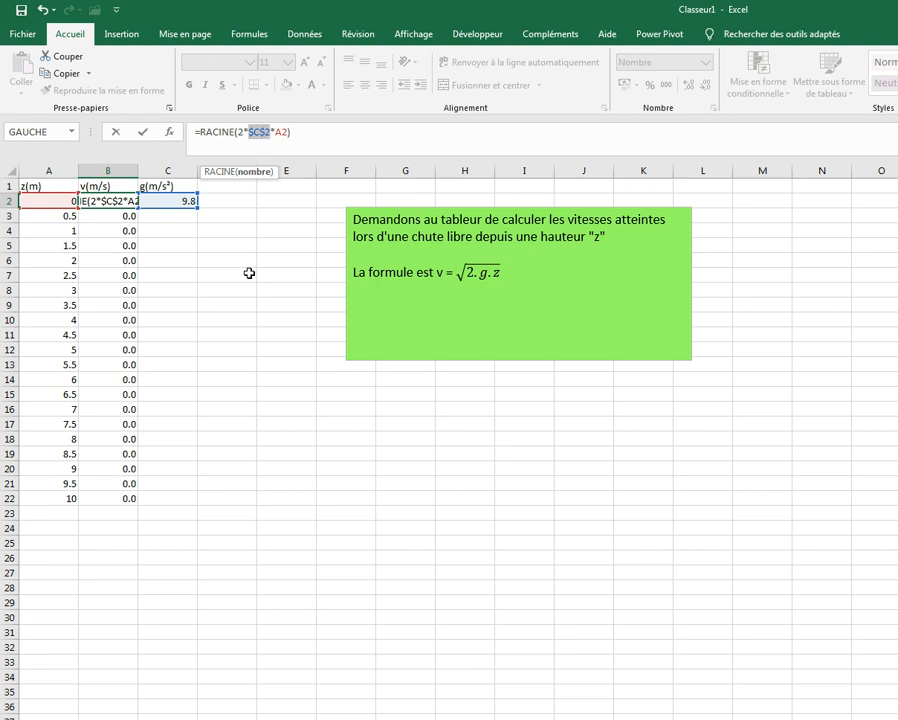
key("F4")
key("F4")
key("F4")
key("Return")
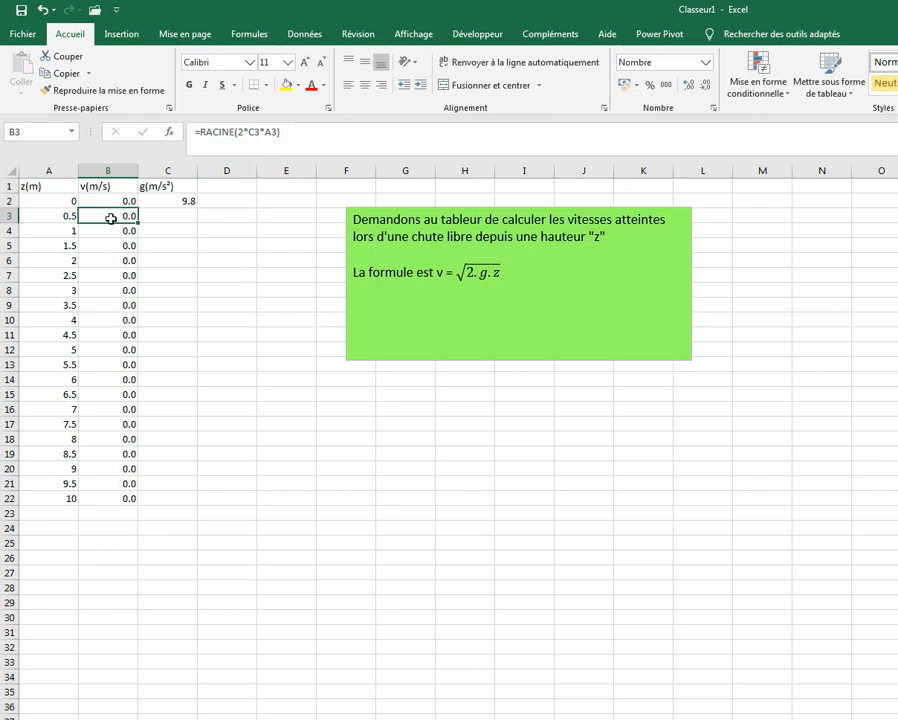
Step: Copy the corrected speed formula from B2 down to B22 and check the formula in B3
left_click(104, 201)
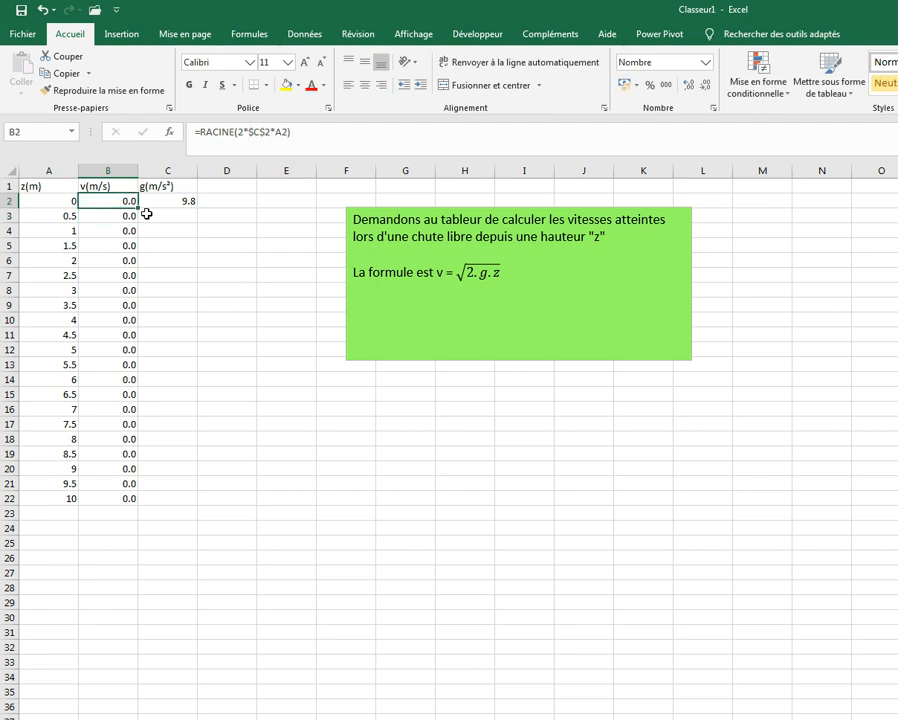
double_click(138, 208)
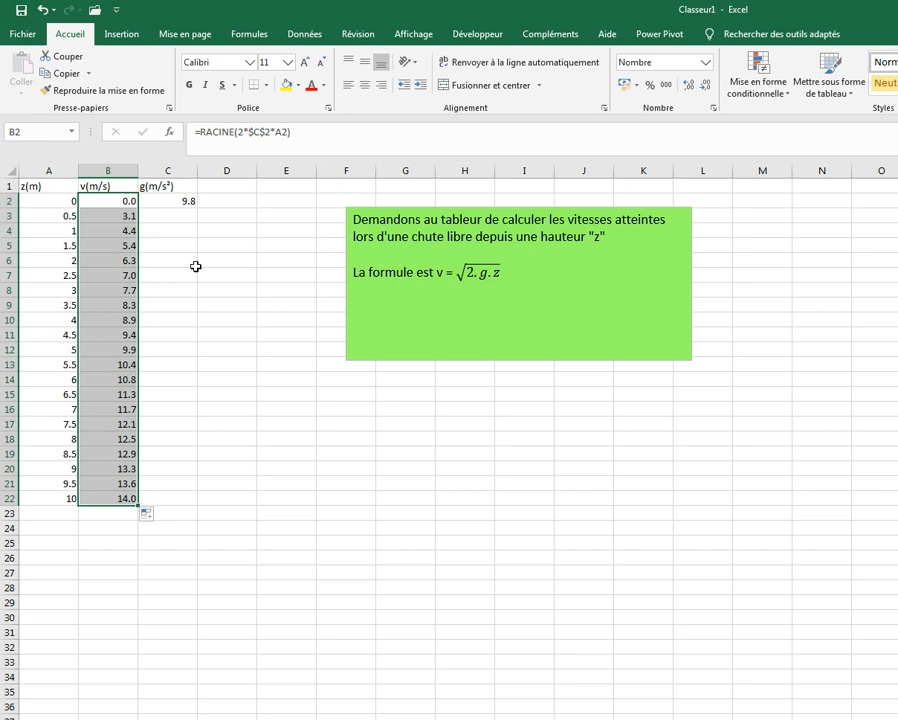
left_click(118, 216)
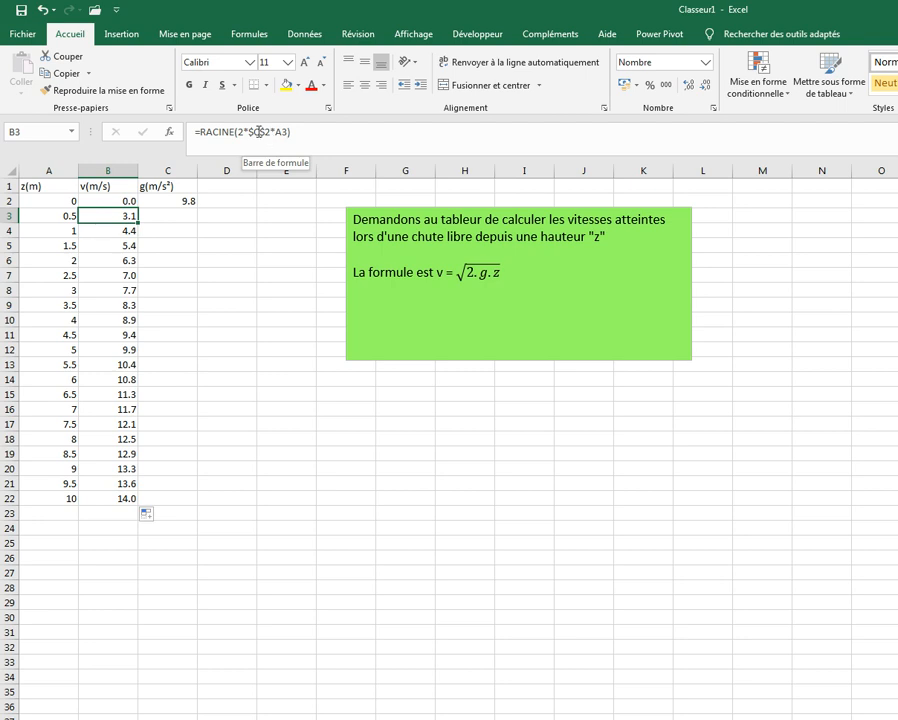
Step: Set the g value in C2 to 1.6
left_click(184, 199)
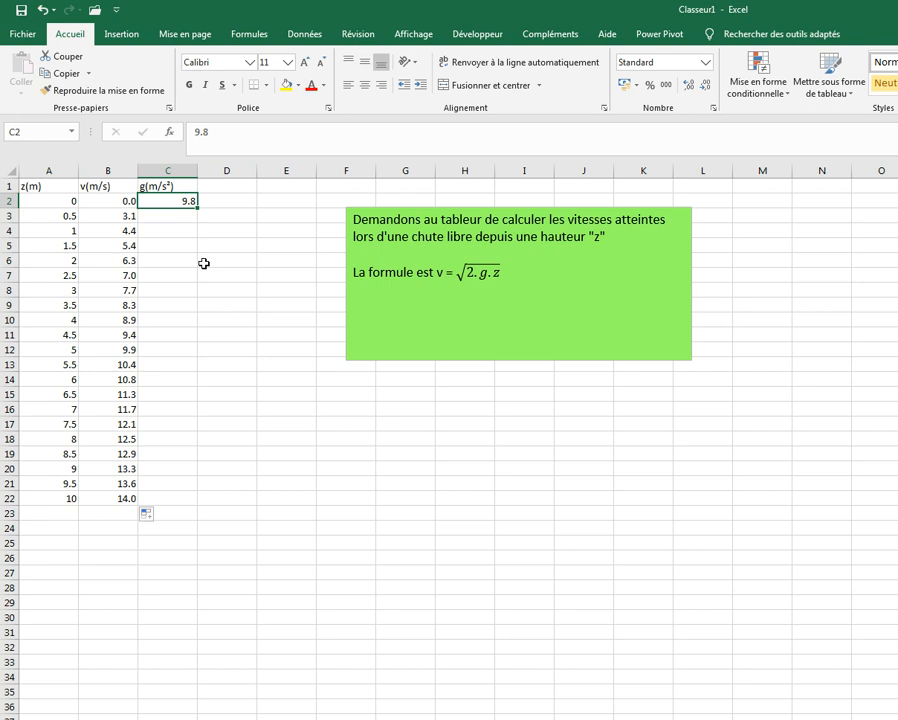
type("1")
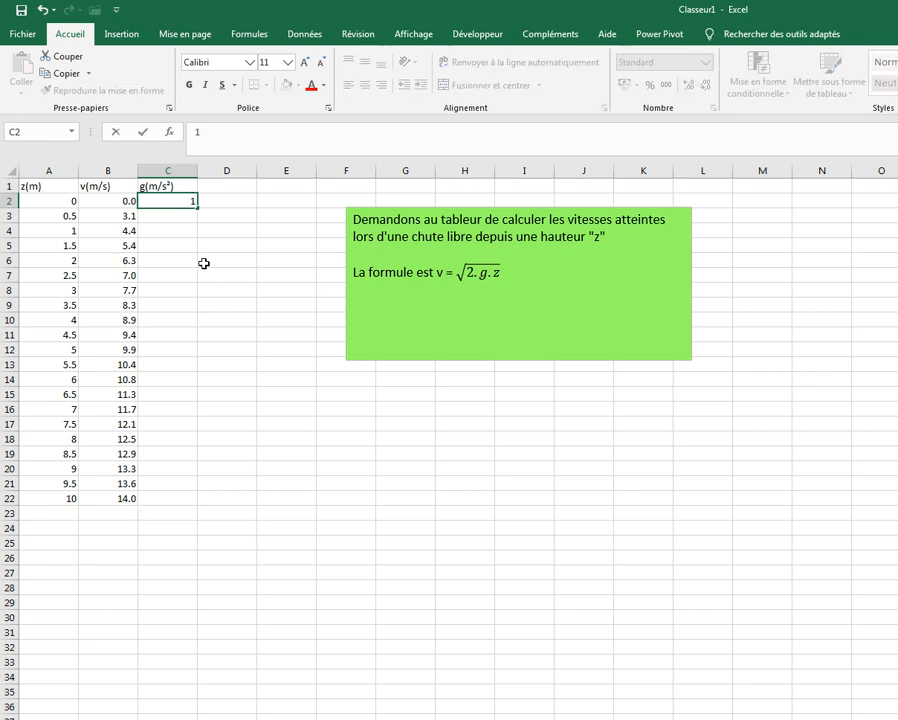
type(".6")
key("Return")
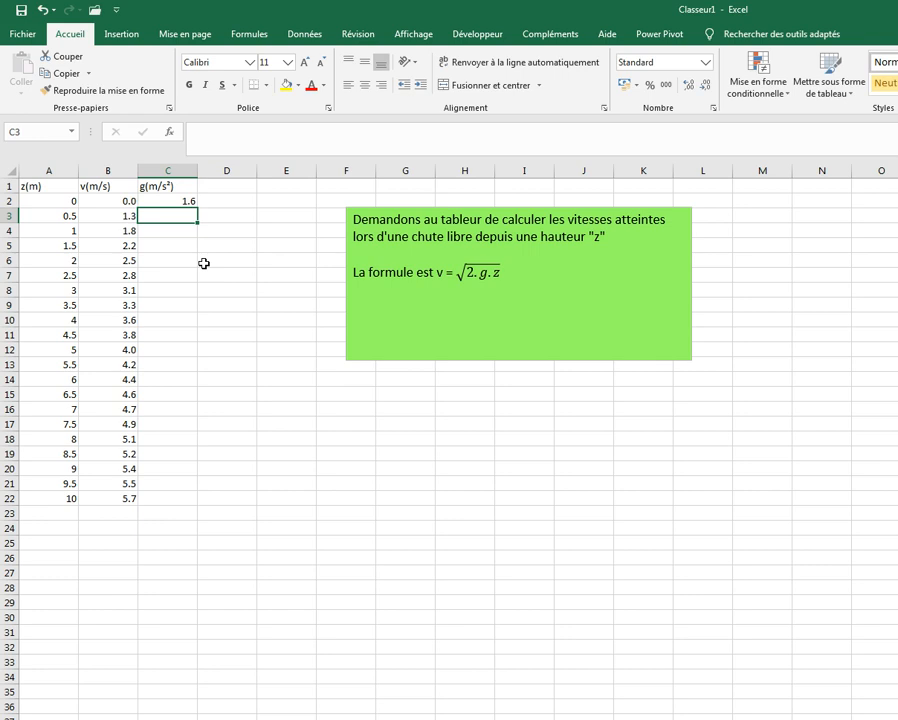
Step: Set the g value in C2 to 9.8 and select the first speed cell, B2
left_click(169, 203)
type("9.8")
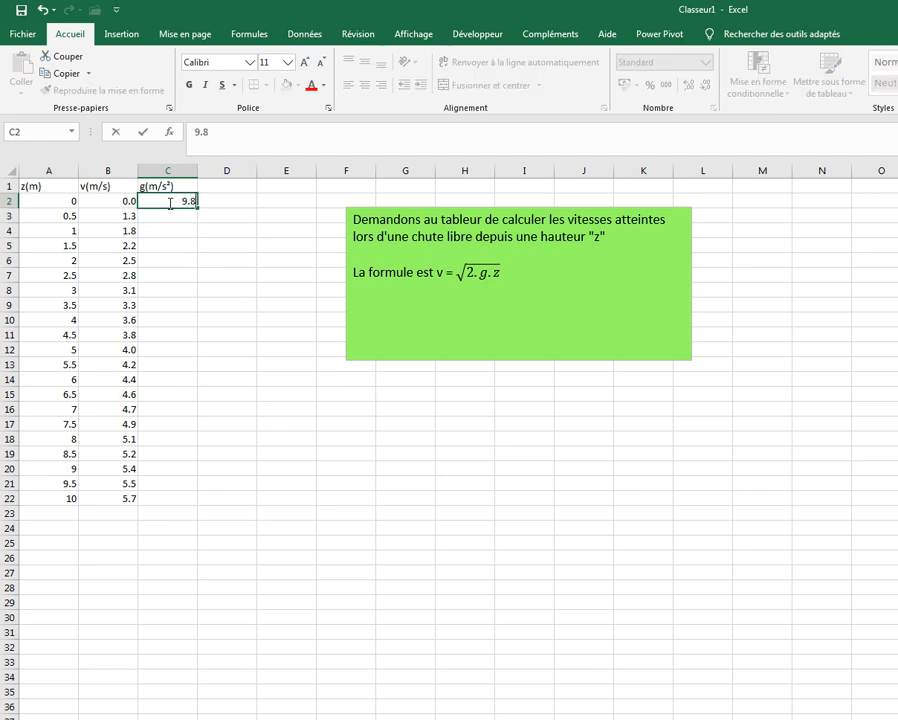
key("Return")
left_click(131, 201)
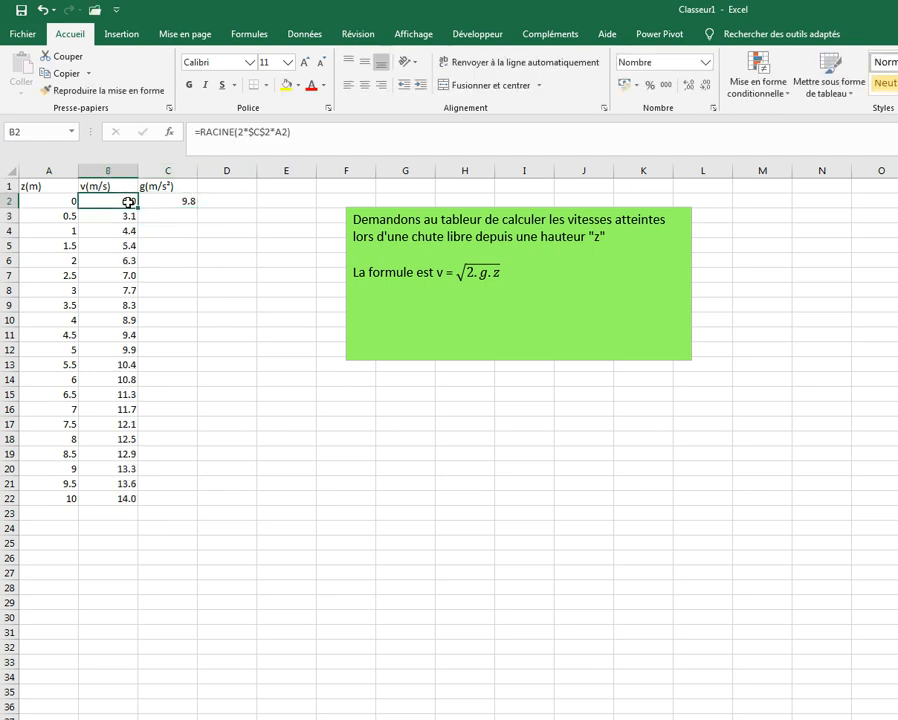